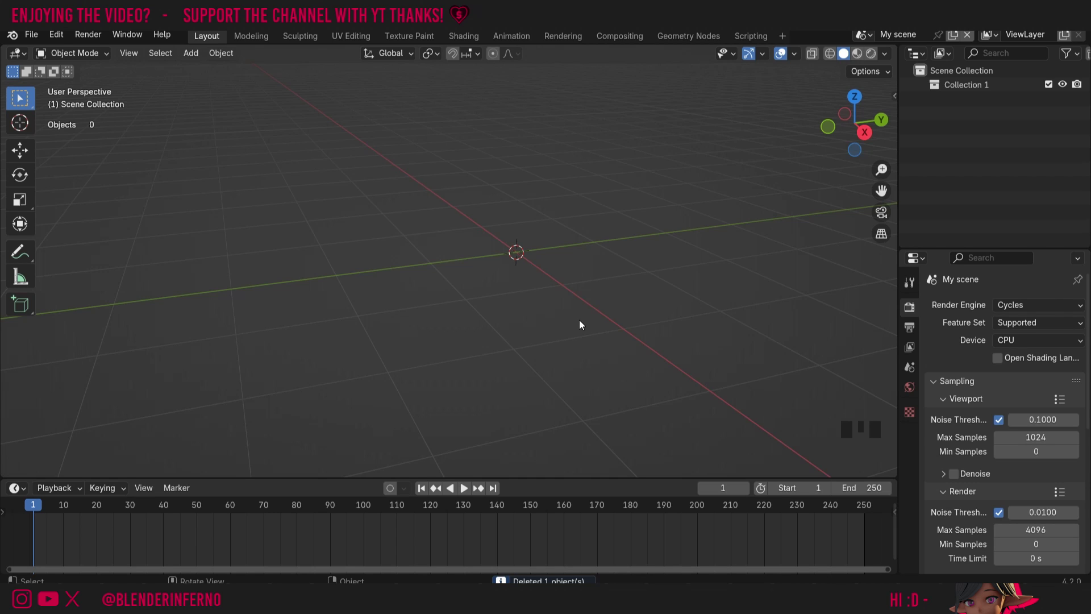
- Add a default cylinder mesh at the scene origin from the Shift+A Mesh menu
{"action": "key", "text": "shift+a"}
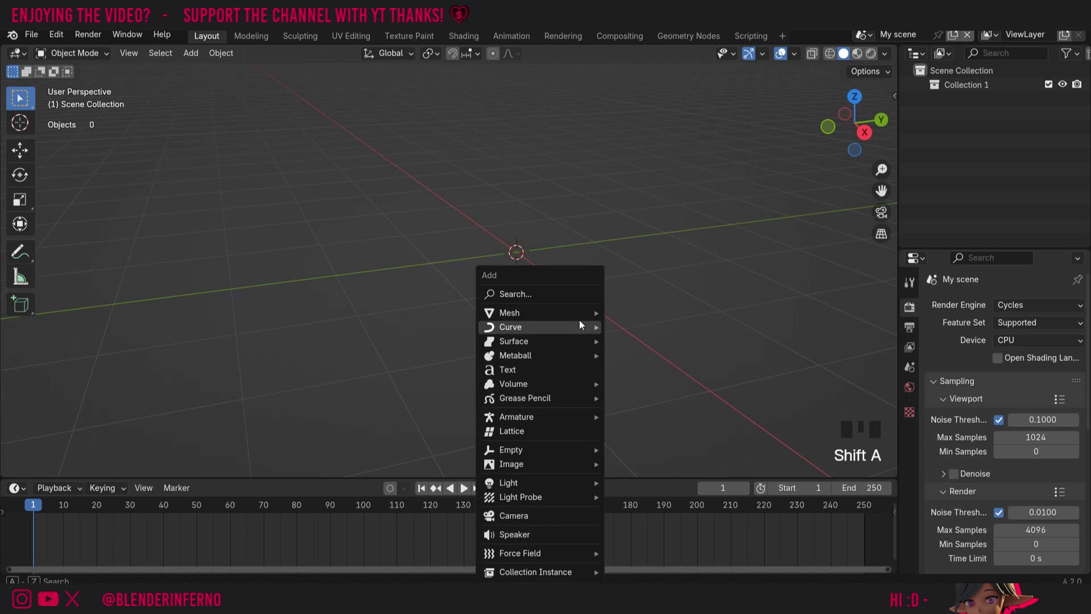
{"action": "mouse_move", "coordinate": [568, 313]}
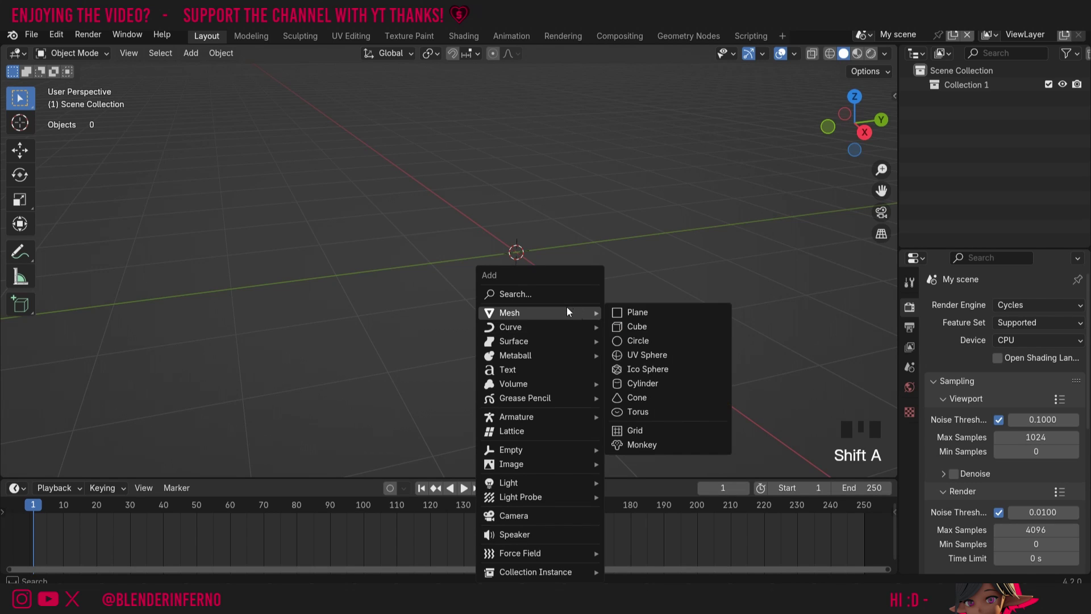
{"action": "left_click", "coordinate": [642, 383]}
{"action": "scroll", "coordinate": [568, 341], "scroll_direction": "up", "scroll_amount": 2}
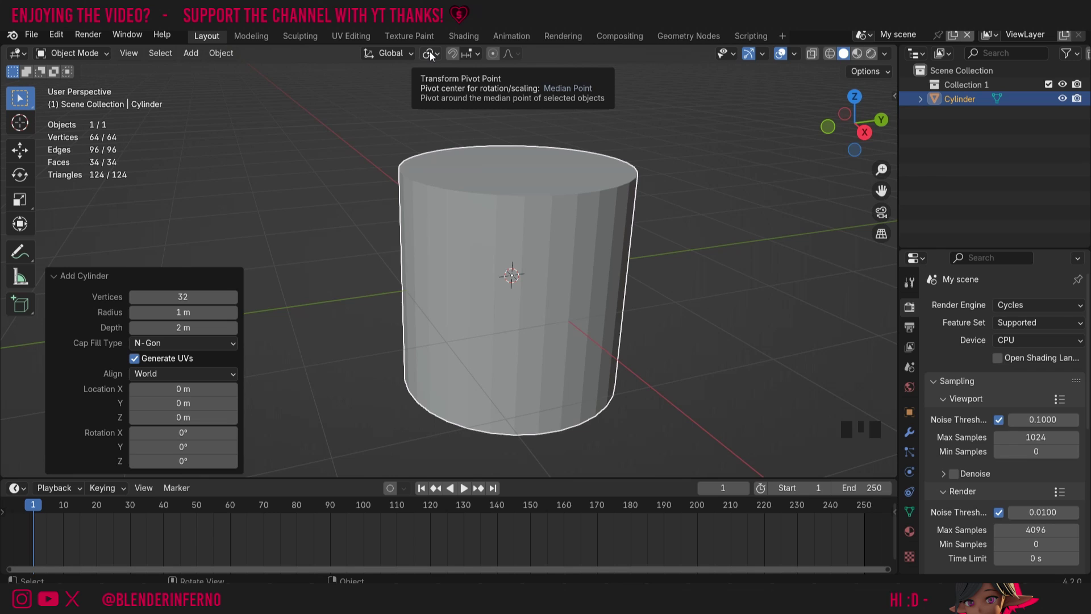
{"action": "left_click", "coordinate": [432, 55]}
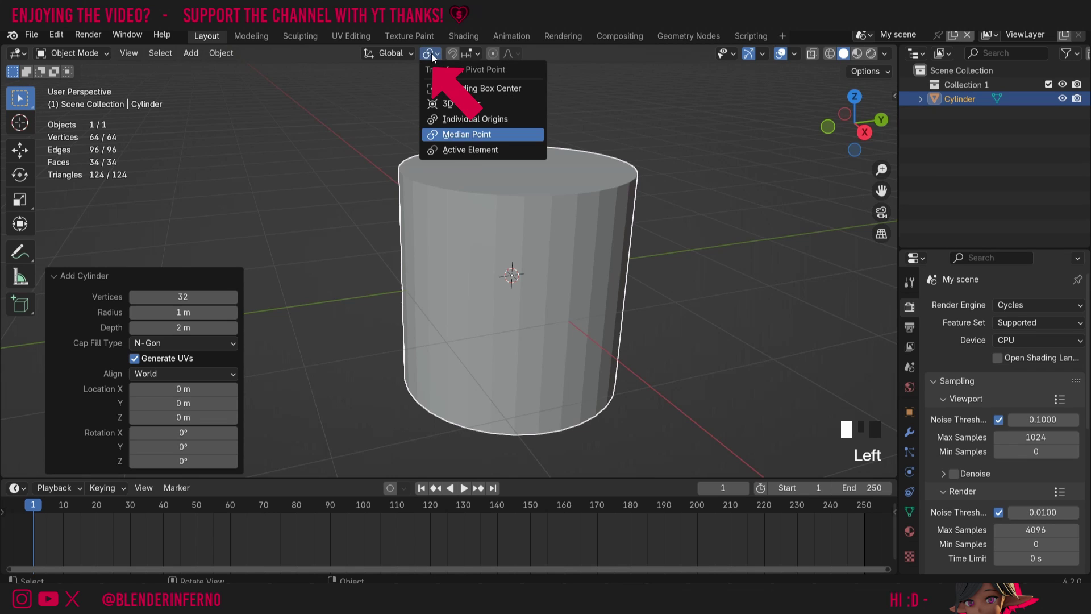
{"action": "left_click", "coordinate": [433, 55]}
{"action": "left_click", "coordinate": [433, 55]}
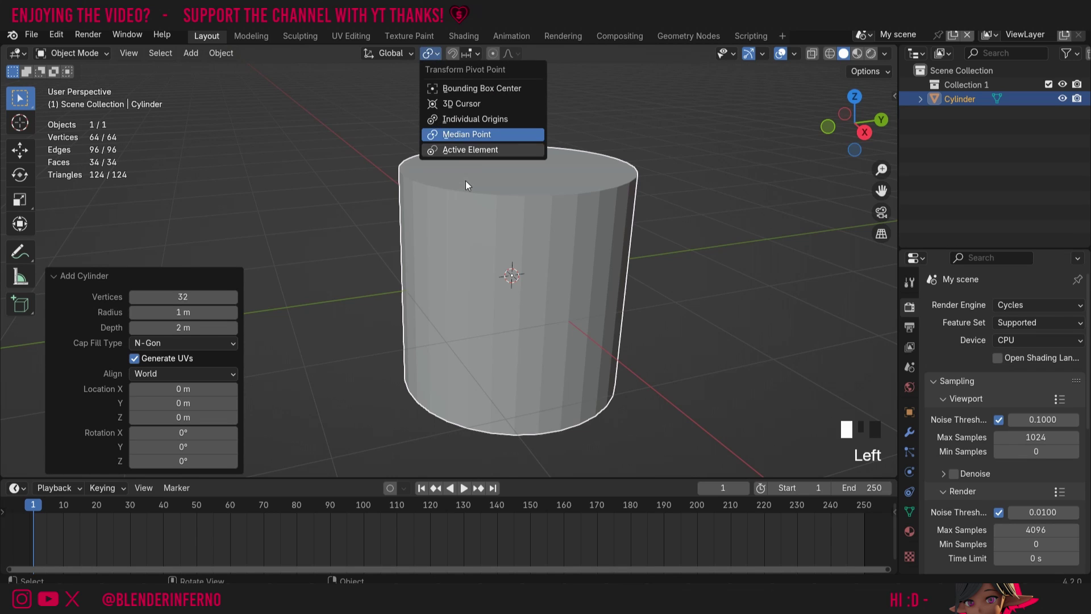
{"action": "left_click", "coordinate": [492, 134]}
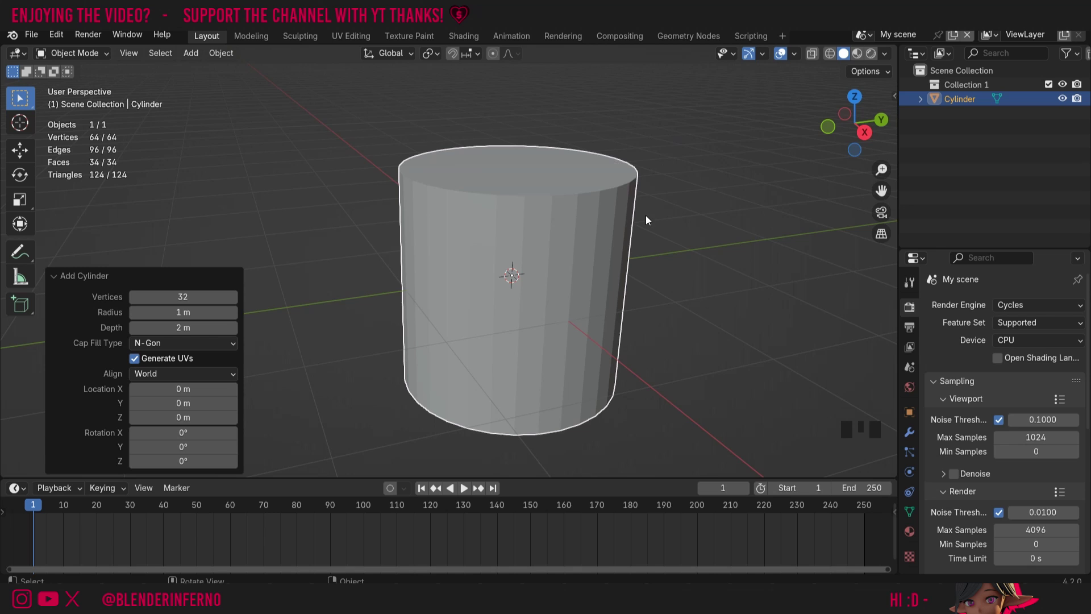
{"action": "key", "text": "r"}
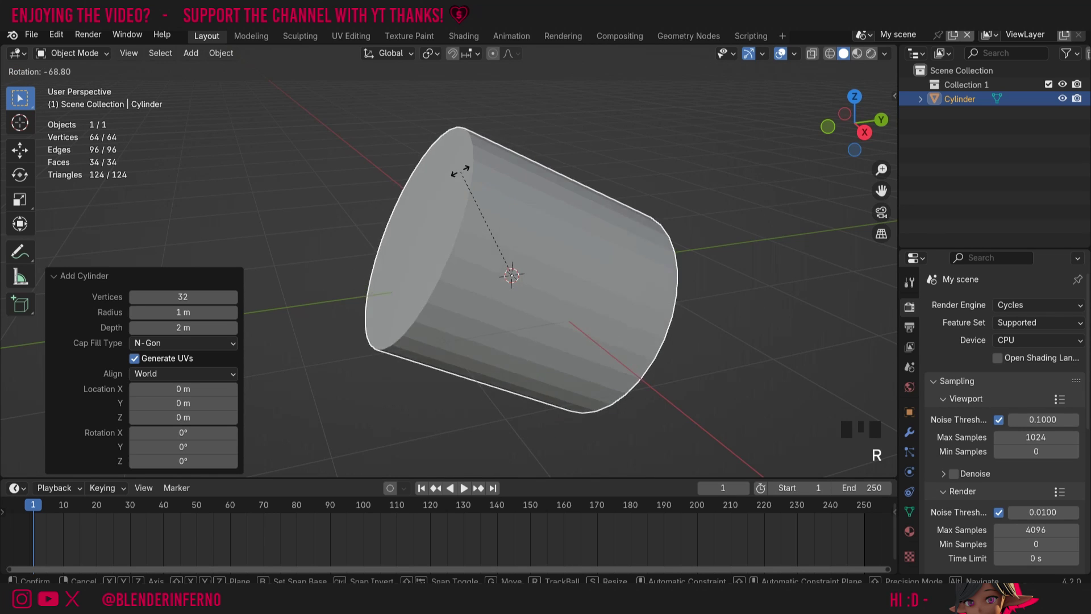
{"action": "right_click", "coordinate": [632, 193]}
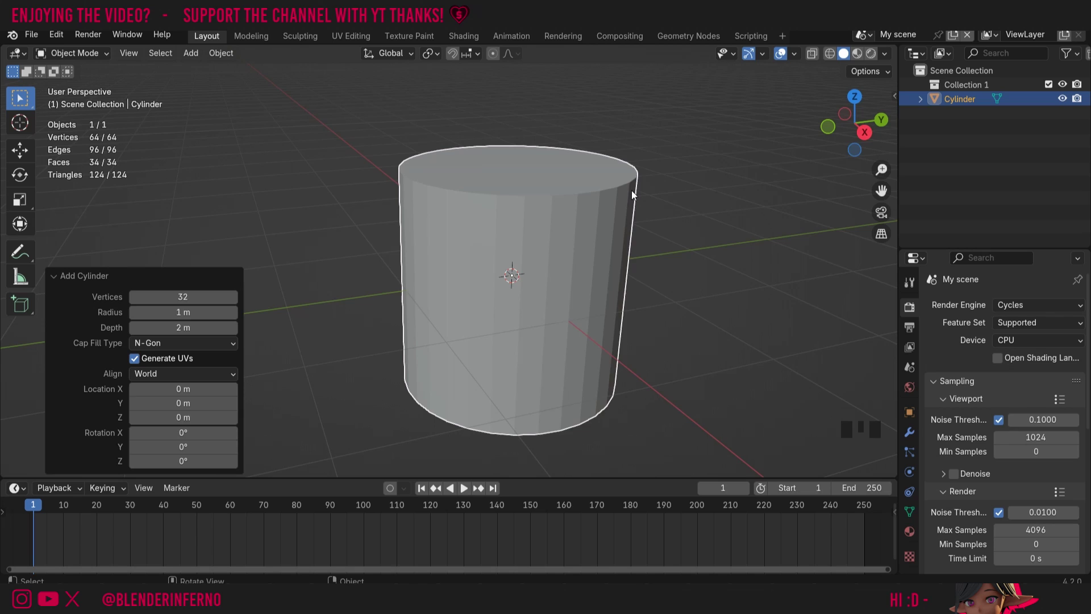
- Add a cube and move it 3.5588 m along Y beside the cylinder
{"action": "key", "text": "shift+a"}
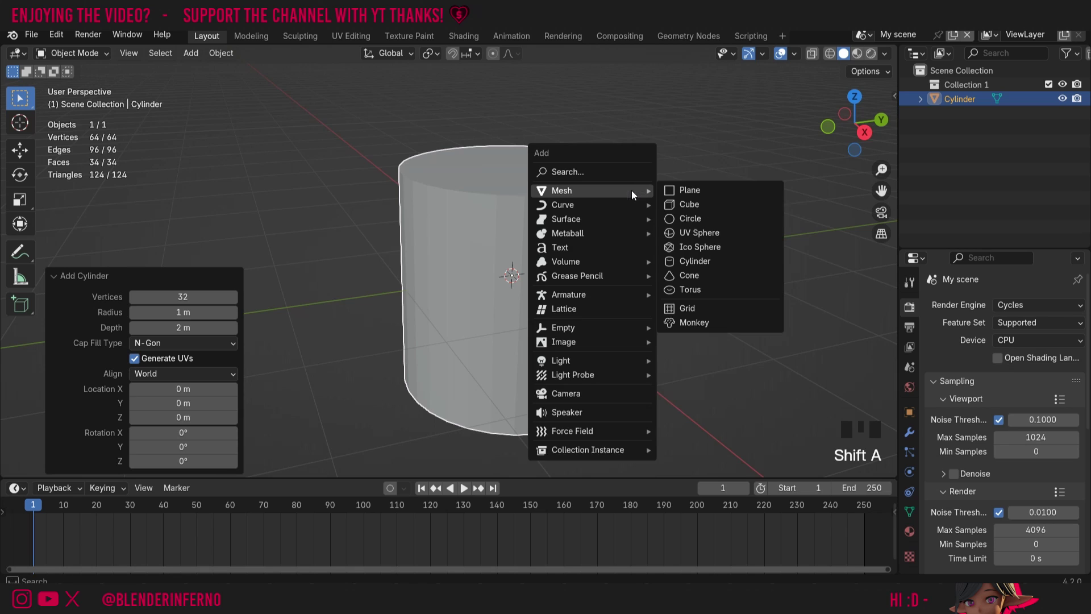
{"action": "left_click", "coordinate": [691, 200]}
{"action": "key", "text": "g"}
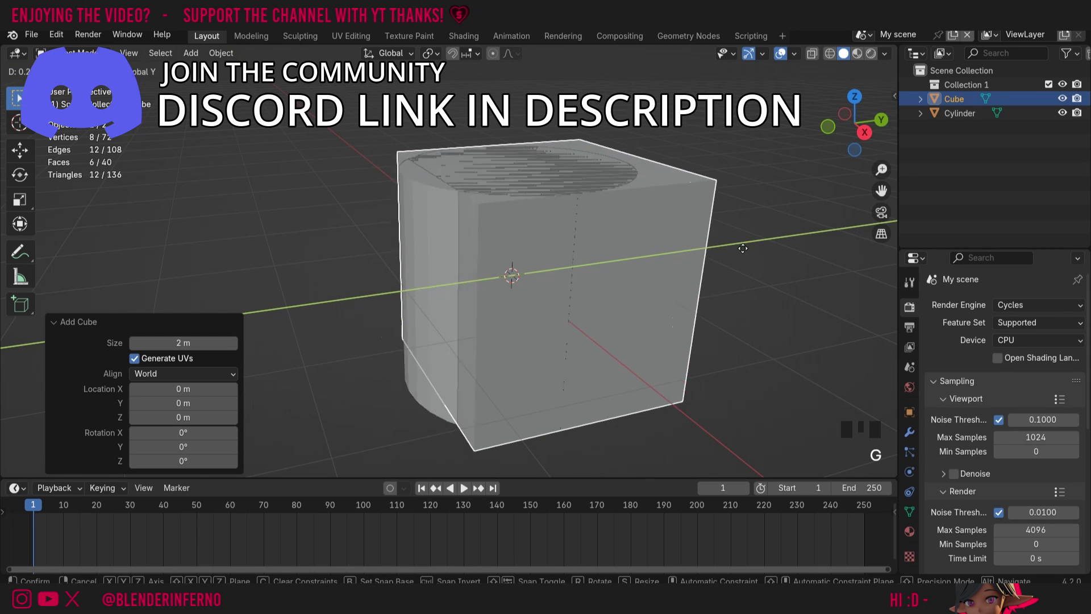
{"action": "left_click", "coordinate": [442, 250]}
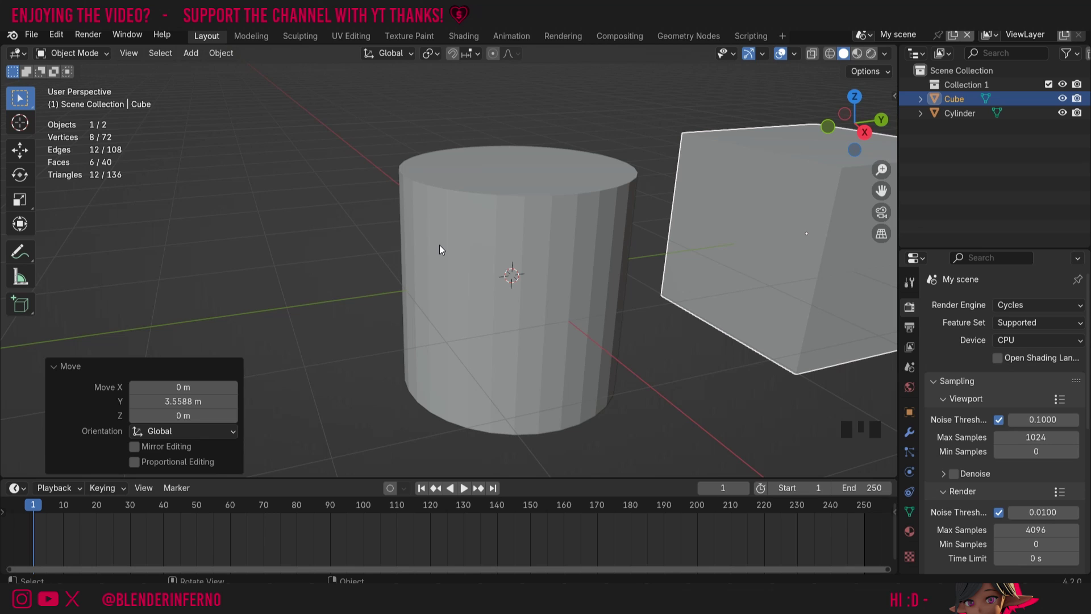
- Add the cylinder to the selection and preview rotating both objects, then cancel
{"action": "left_click", "coordinate": [493, 257], "text": "shift"}
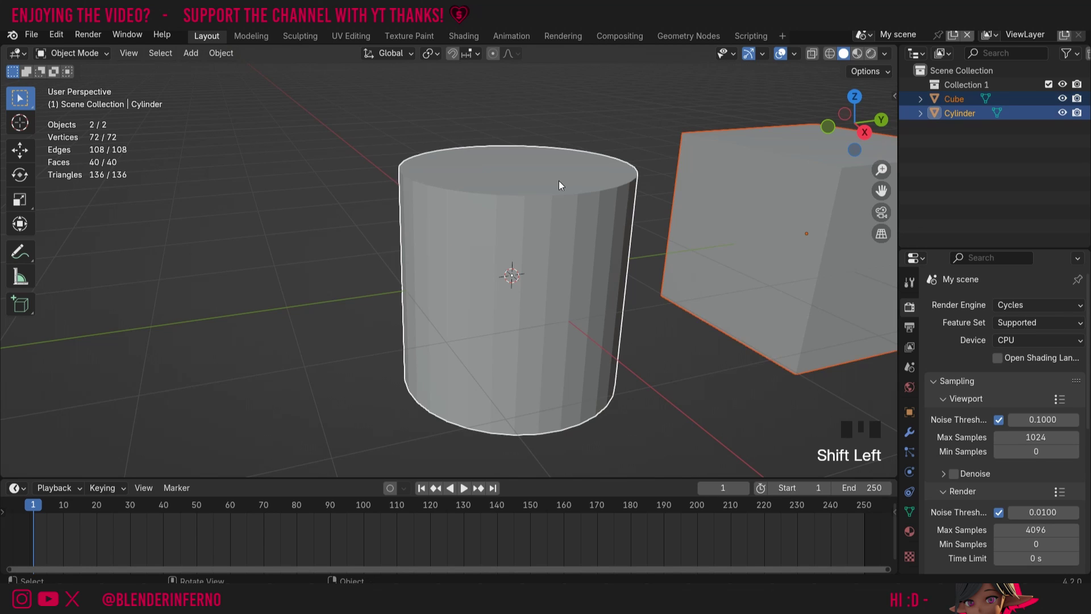
{"action": "left_click", "coordinate": [566, 112]}
{"action": "key", "text": "r"}
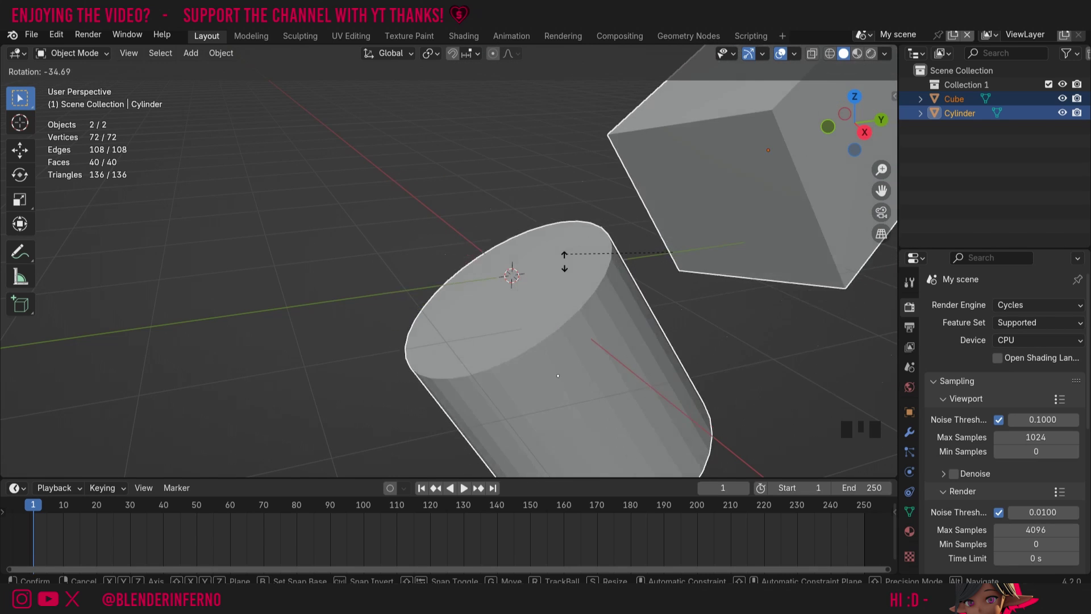
{"action": "key", "text": "Escape"}
{"action": "left_click", "coordinate": [441, 51]}
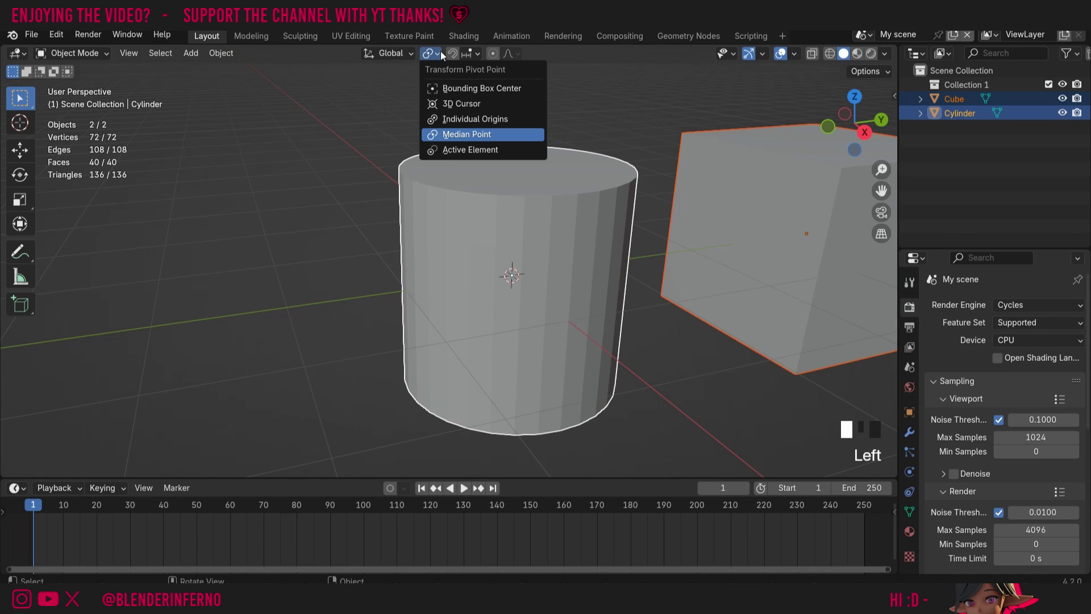
- Switch the pivot point to Individual Origins and start a test rotation of both objects
{"action": "left_click", "coordinate": [475, 118]}
{"action": "key", "text": "r"}
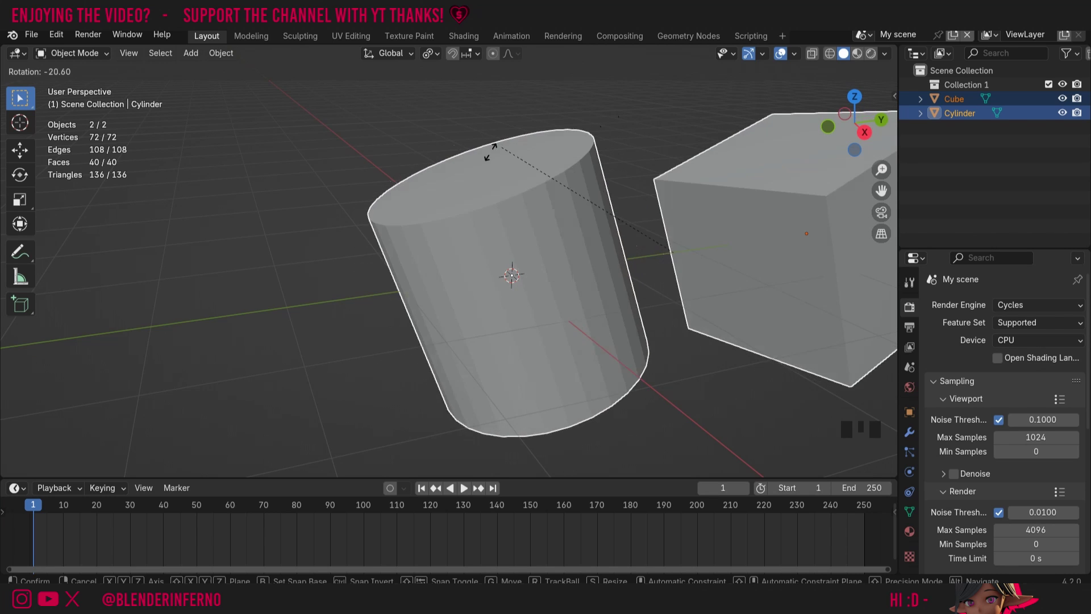
- Cancel the test, set the pivot to 3D Cursor, and preview rotating around it without keeping it
{"action": "key", "text": "Escape"}
{"action": "left_click", "coordinate": [430, 53]}
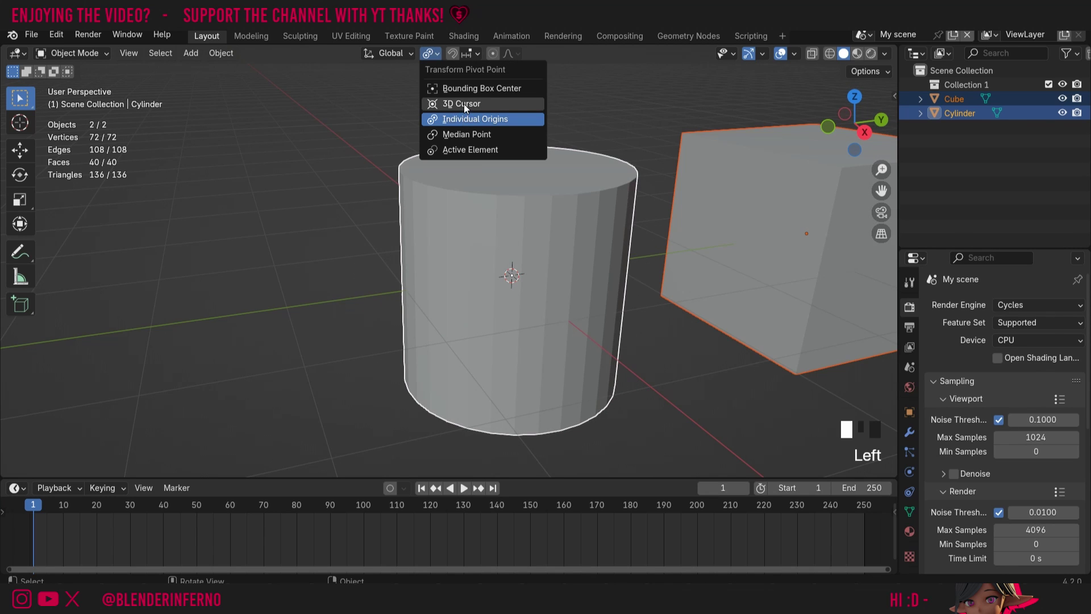
{"action": "left_click", "coordinate": [472, 105]}
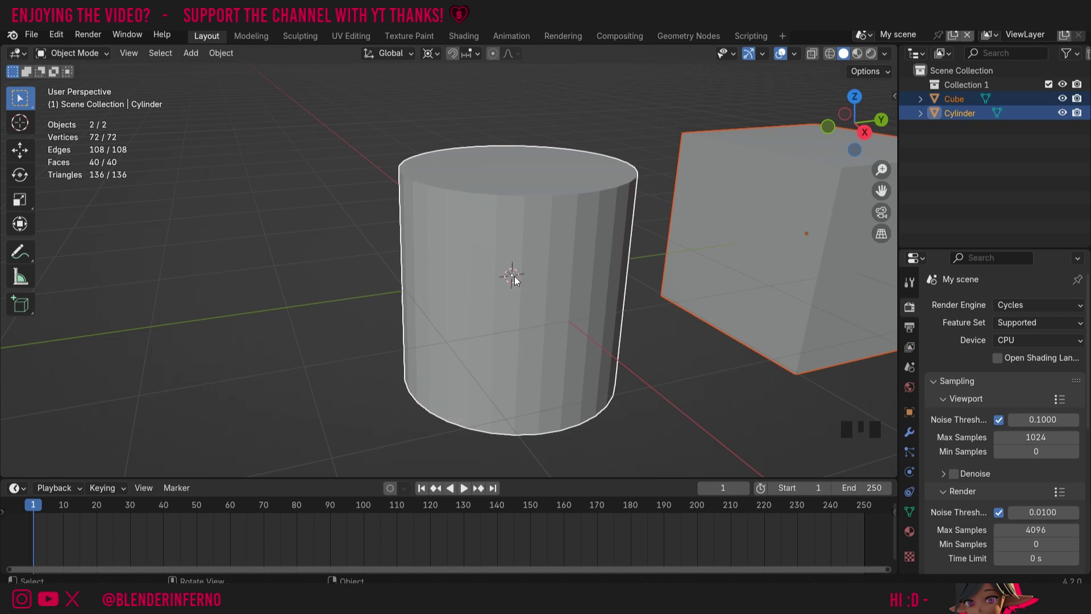
{"action": "scroll", "coordinate": [516, 279], "scroll_direction": "up", "scroll_amount": 2}
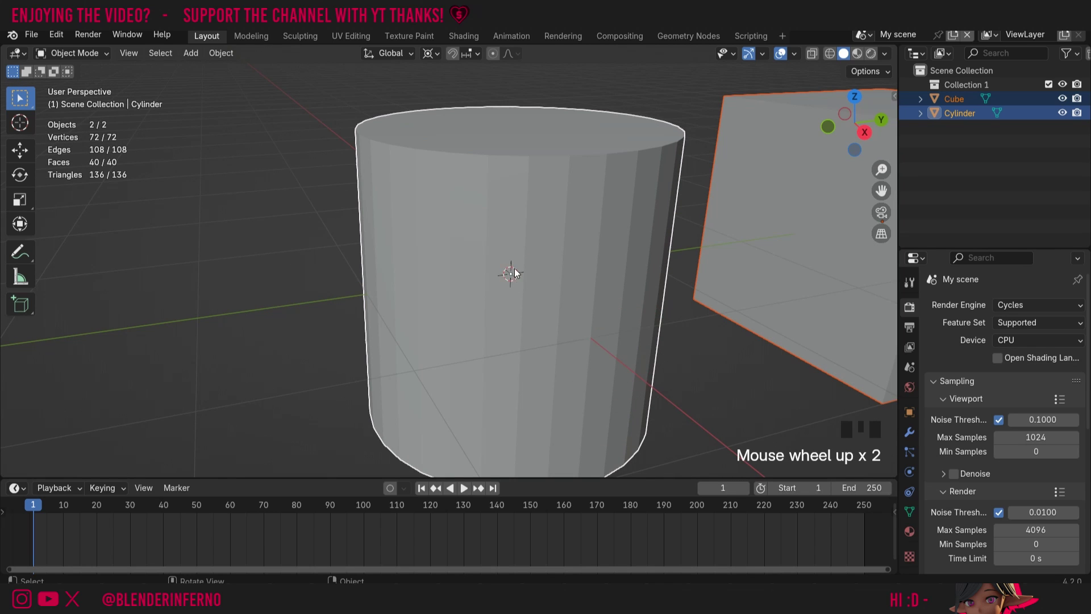
{"action": "scroll", "coordinate": [591, 283], "scroll_direction": "down", "scroll_amount": 4}
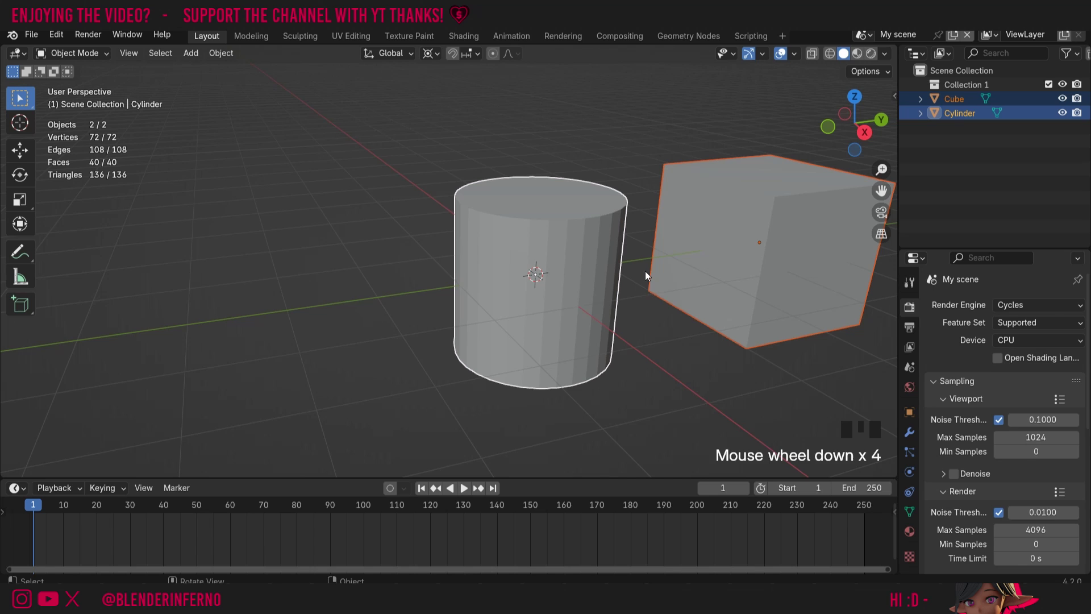
{"action": "key", "text": "r"}
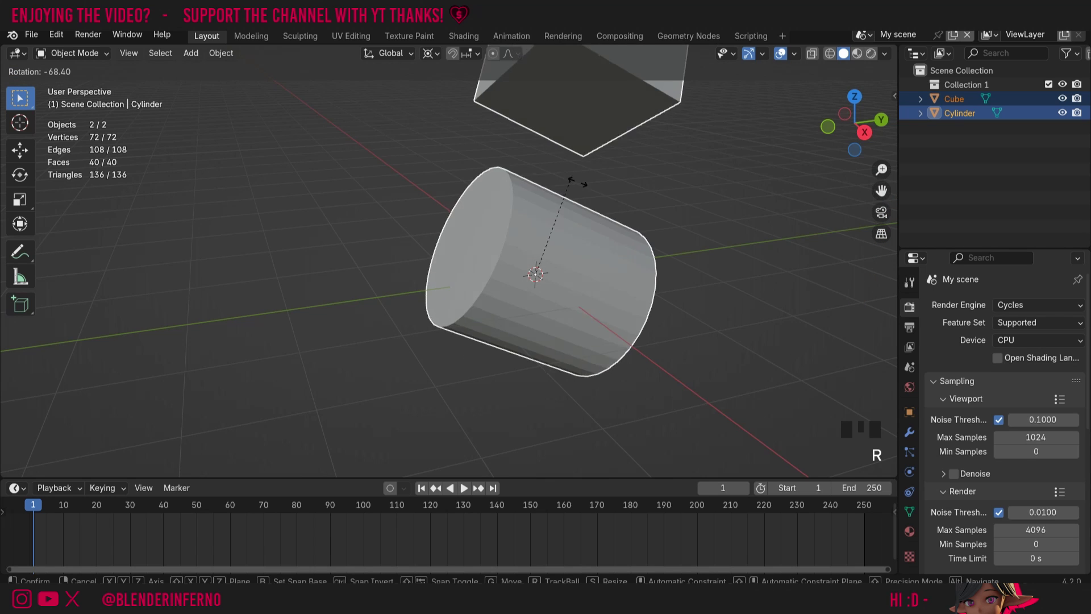
{"action": "right_click", "coordinate": [609, 288]}
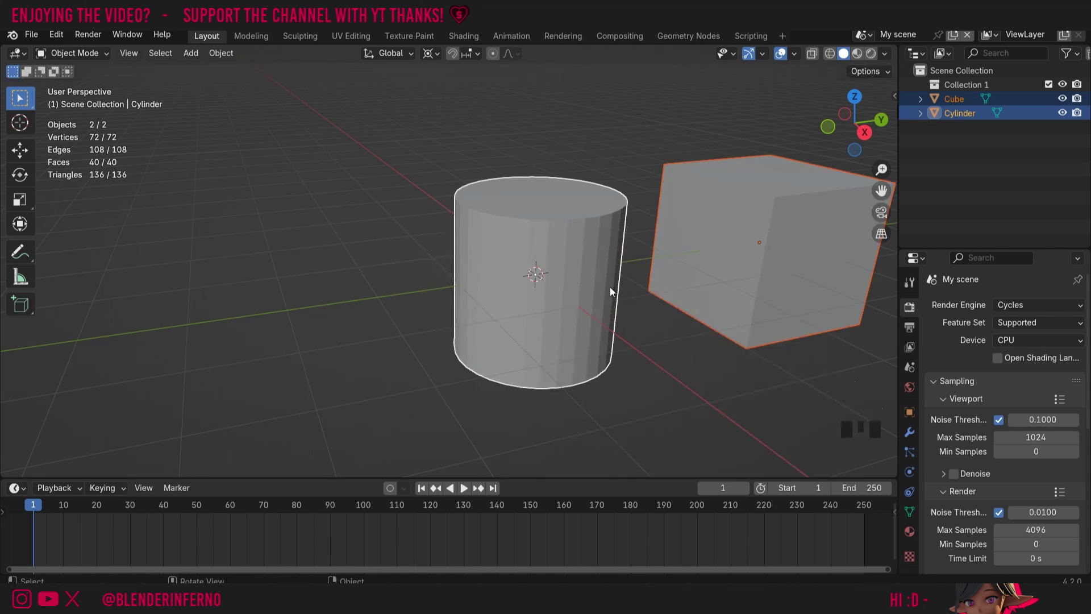
- Scale both objects, relocate the 3D cursor, and preview a rotation around it, then cancel
{"action": "key", "text": "s"}
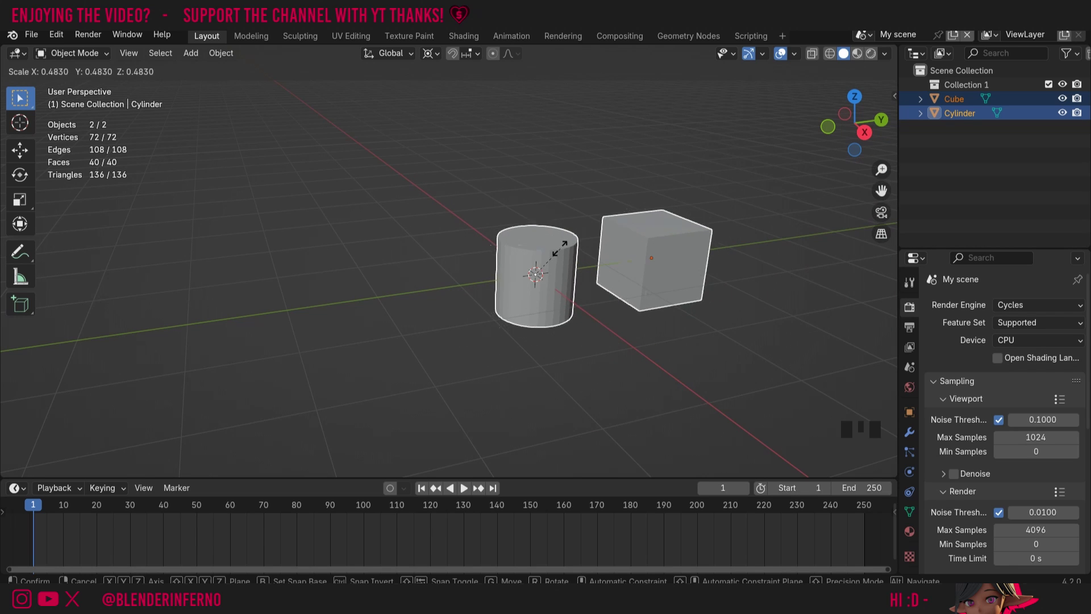
{"action": "left_click", "coordinate": [490, 227]}
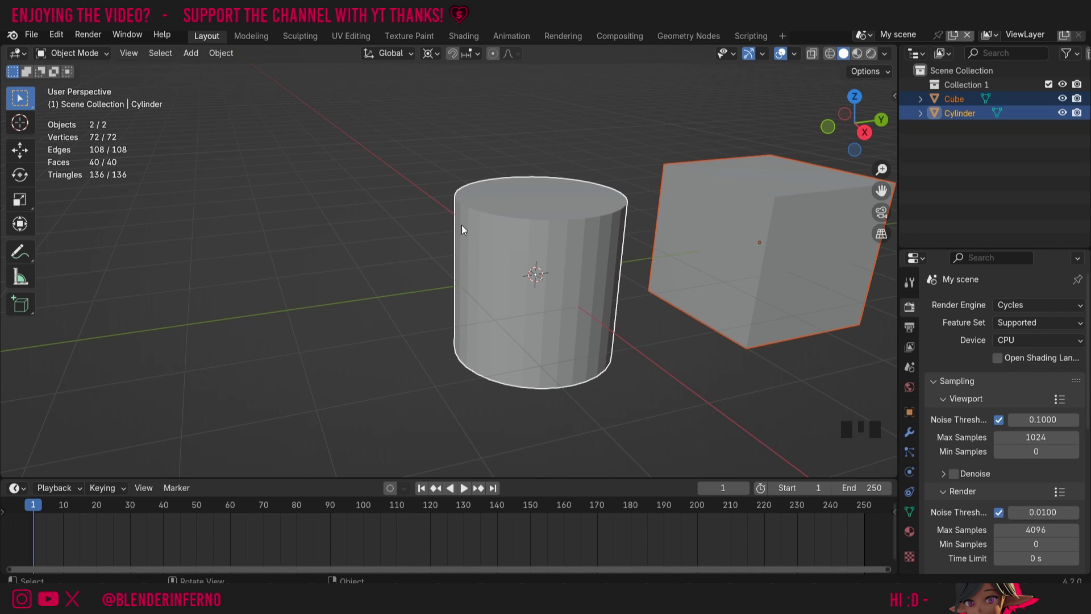
{"action": "right_click", "coordinate": [241, 164], "text": "shift"}
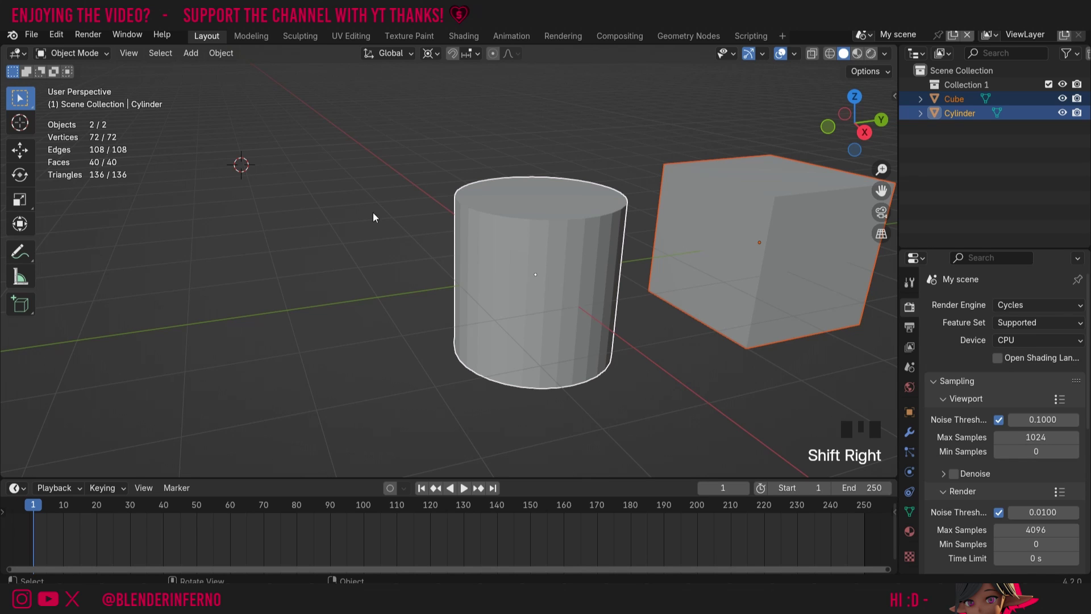
{"action": "key", "text": "r"}
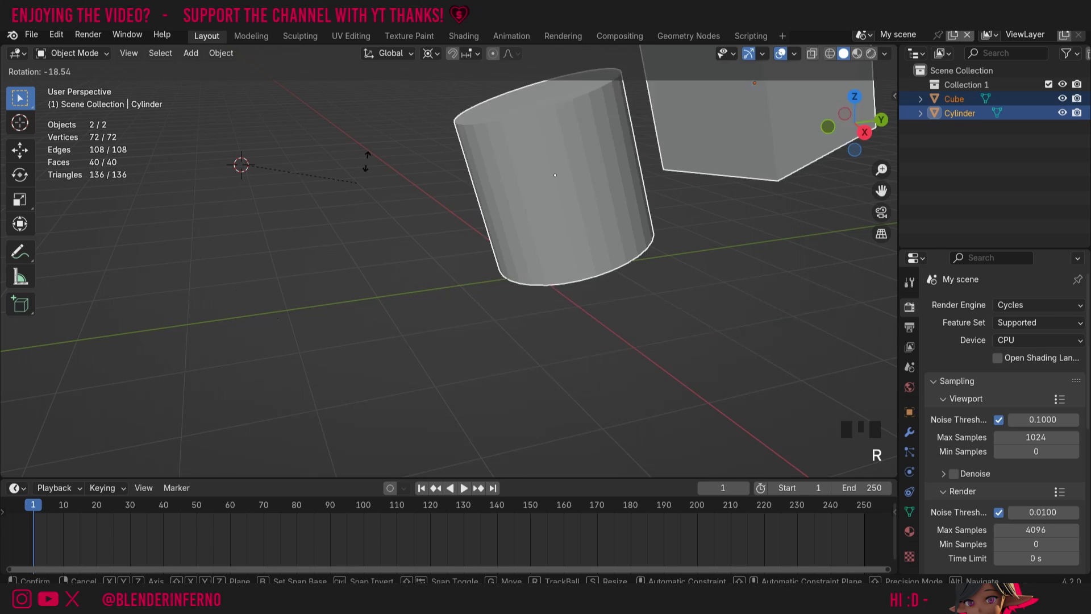
{"action": "right_click", "coordinate": [373, 196]}
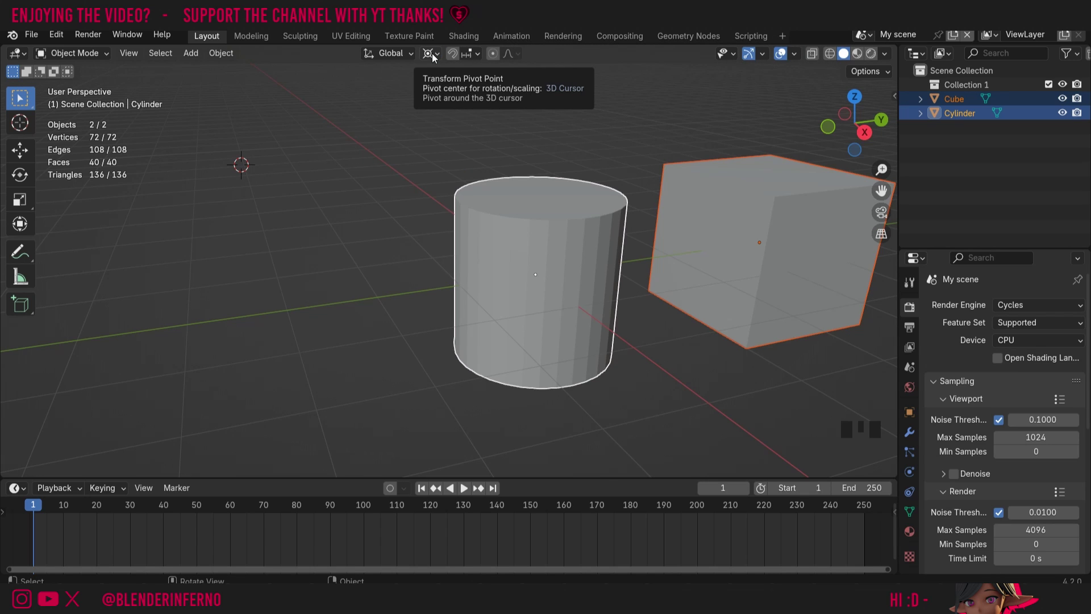
- Set the pivot point to Active Element and pan the view to centre both objects
{"action": "left_click", "coordinate": [432, 54]}
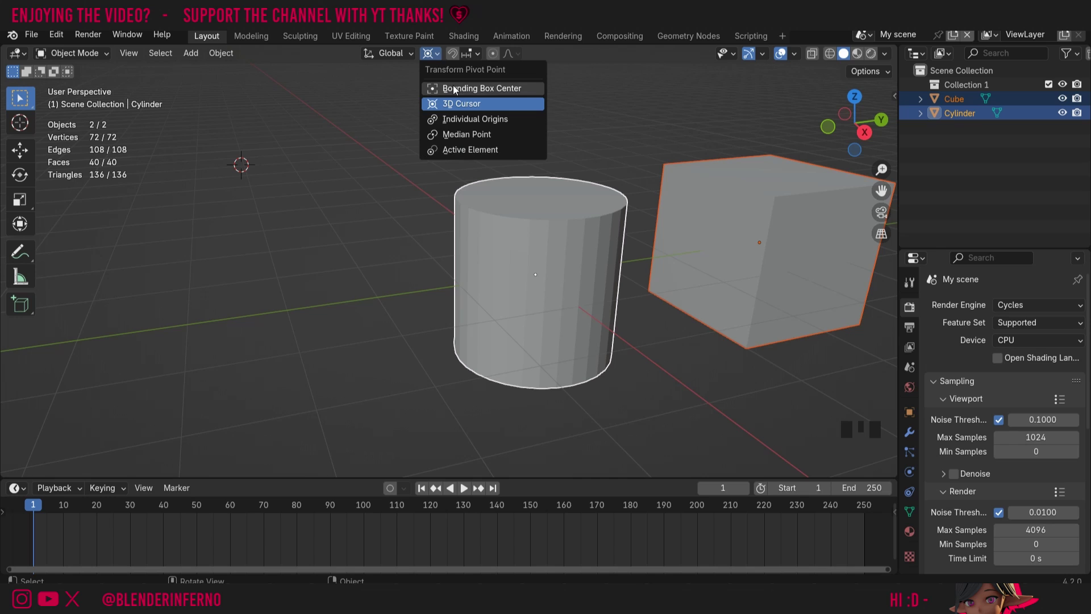
{"action": "left_click", "coordinate": [456, 151]}
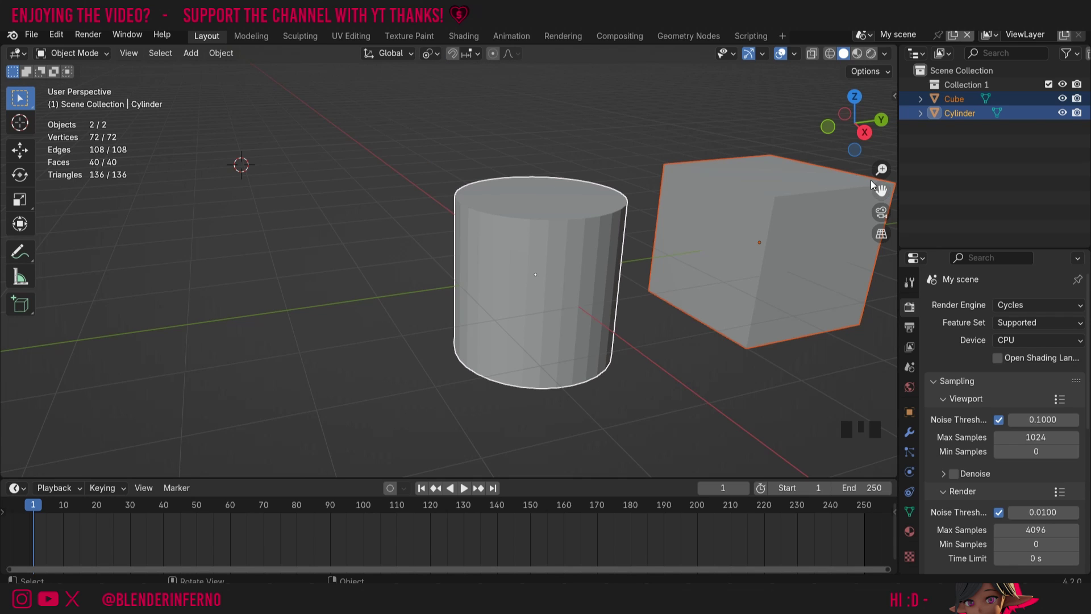
{"action": "left_click_drag", "start_coordinate": [881, 189], "coordinate": [840, 202]}
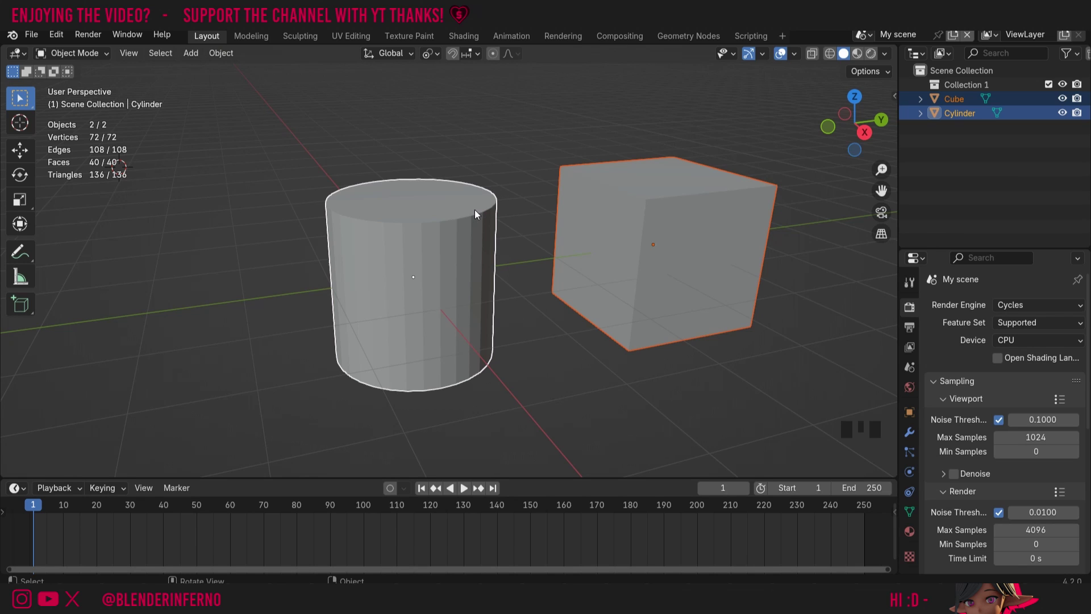
- Preview rotating and scaling both objects around the active cylinder, cancelling each
{"action": "left_click", "coordinate": [430, 54]}
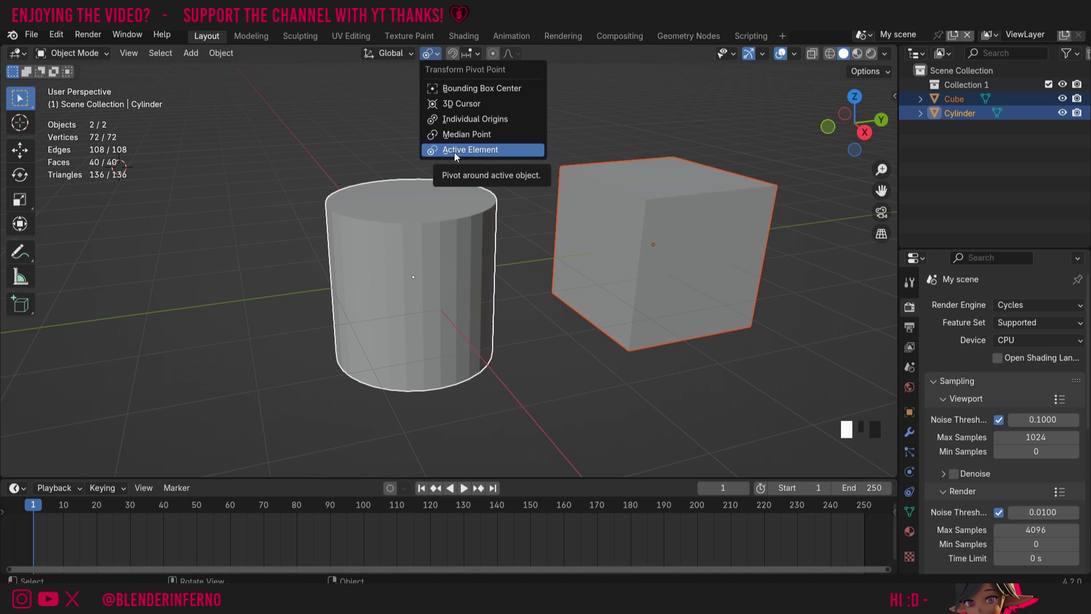
{"action": "key", "text": "r"}
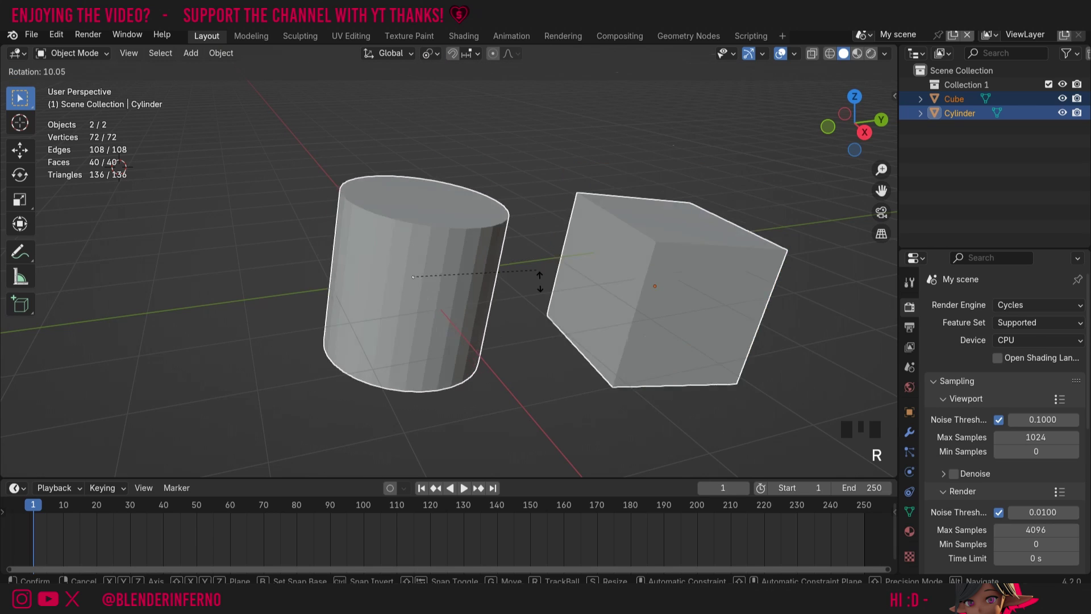
{"action": "key", "text": "Escape"}
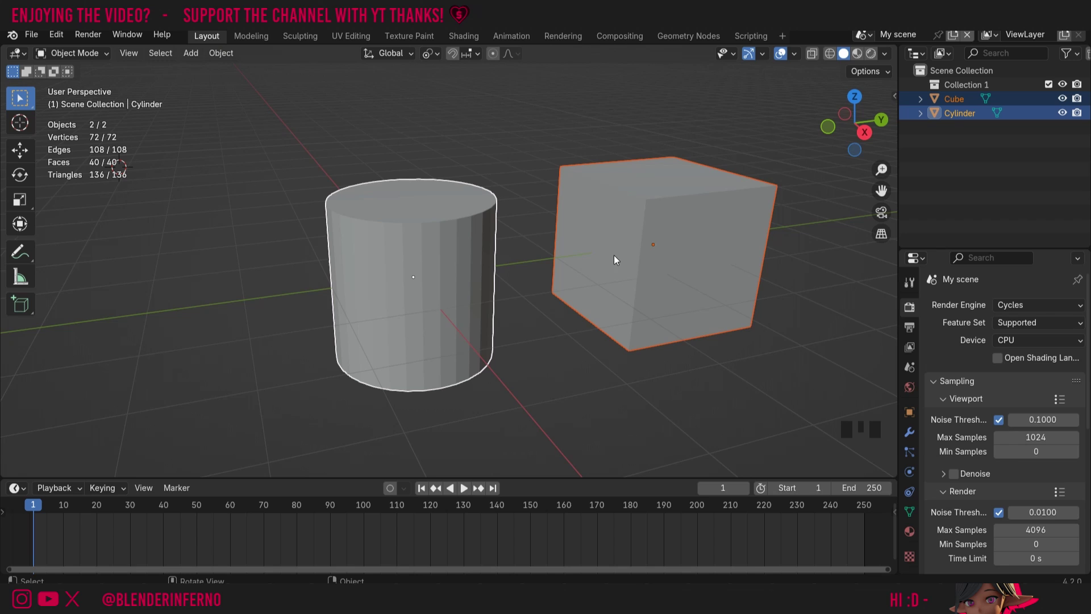
{"action": "key", "text": "s"}
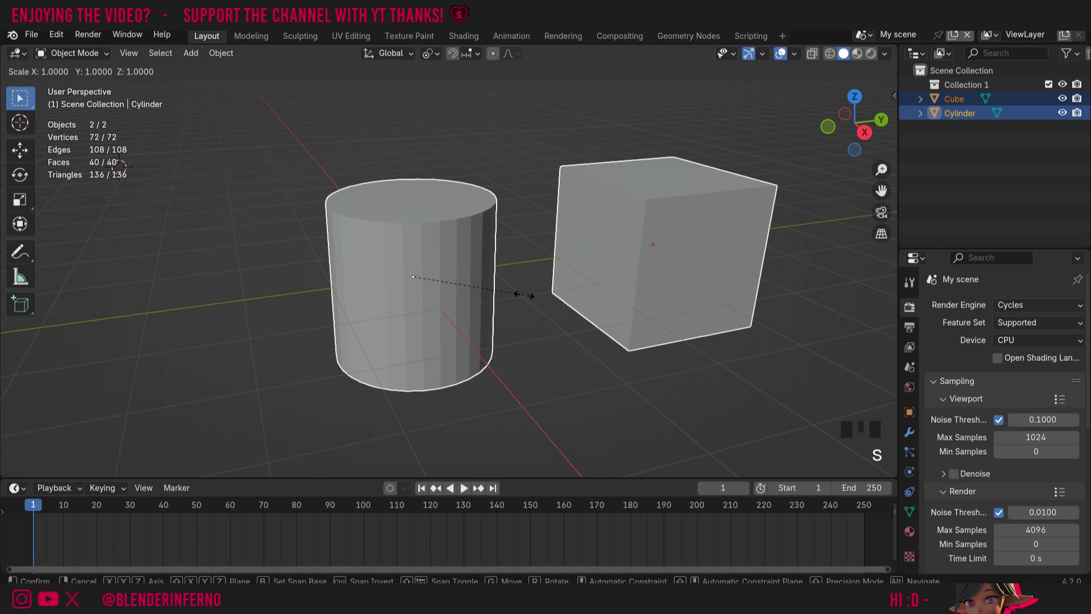
{"action": "key", "text": "Escape"}
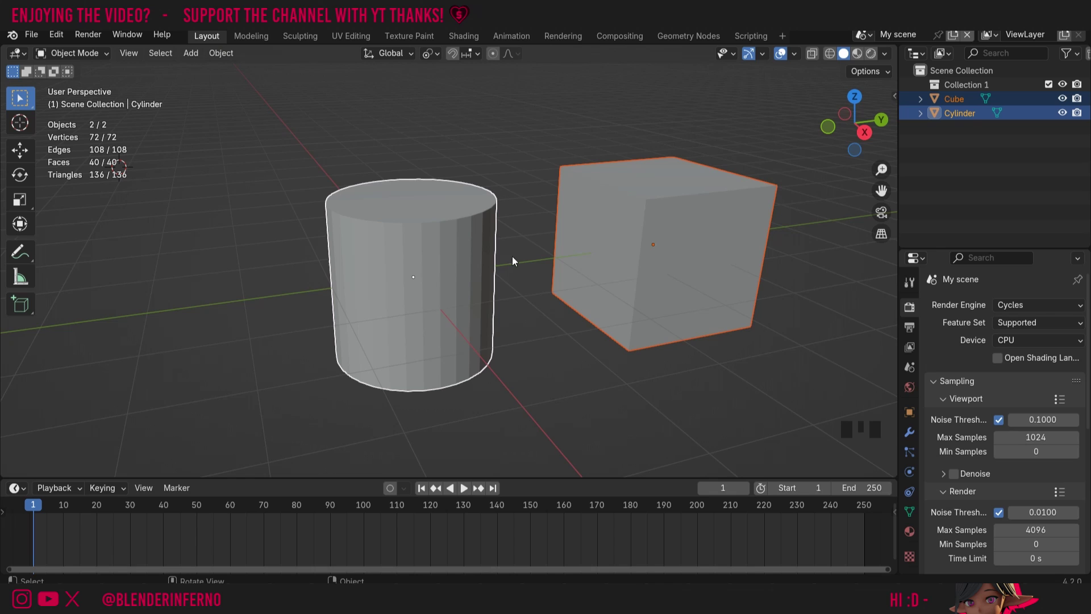
{"action": "key", "text": "r"}
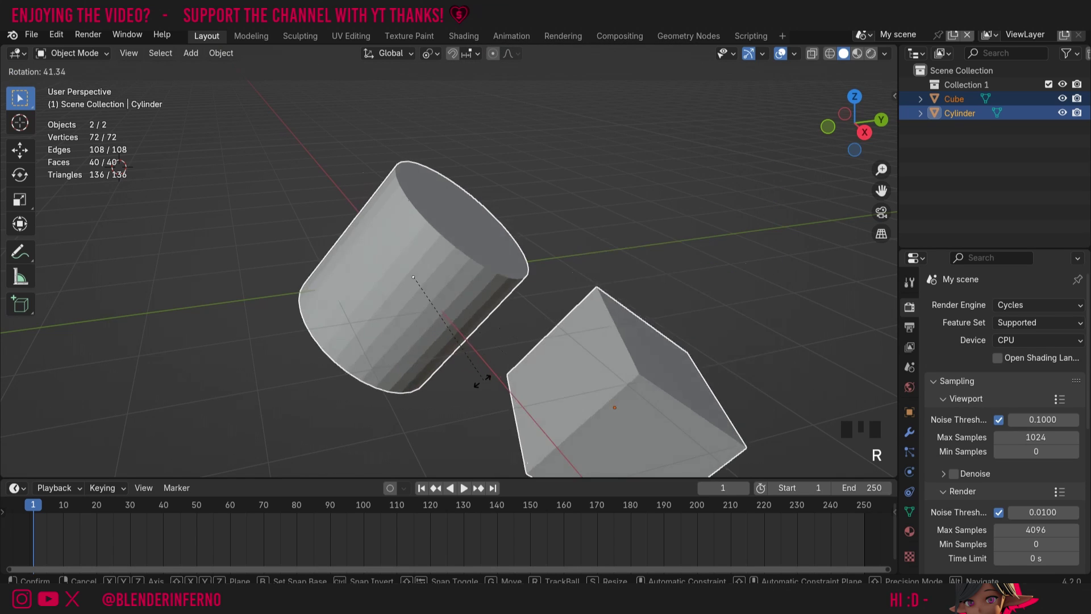
{"action": "key", "text": "Escape"}
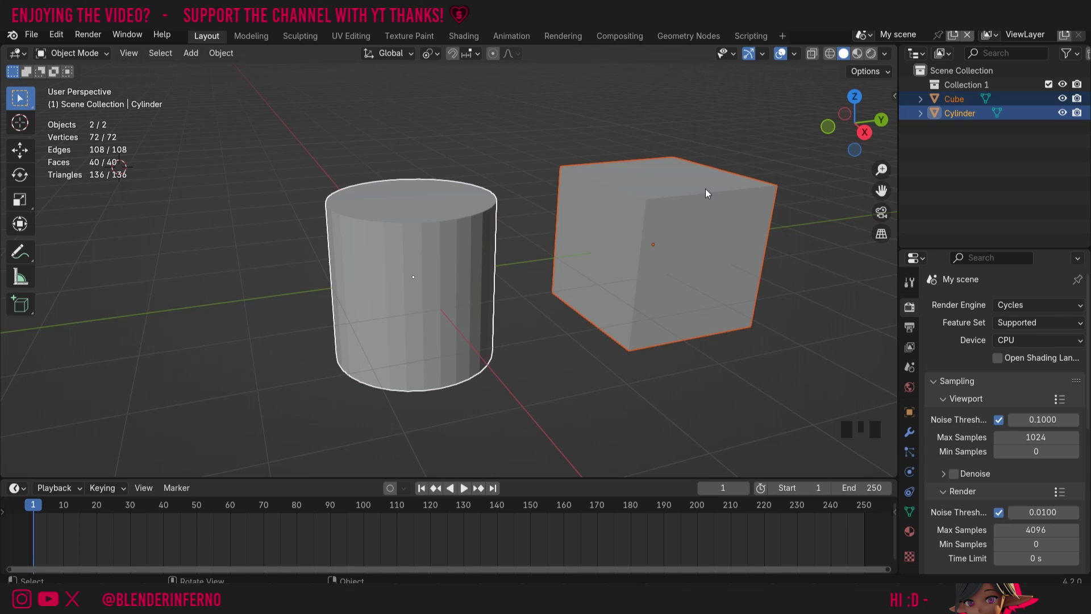
- Make the cube the active object and preview a rotation around it, then cancel
{"action": "key", "text": "shift"}
{"action": "left_click", "coordinate": [644, 207], "text": "shift"}
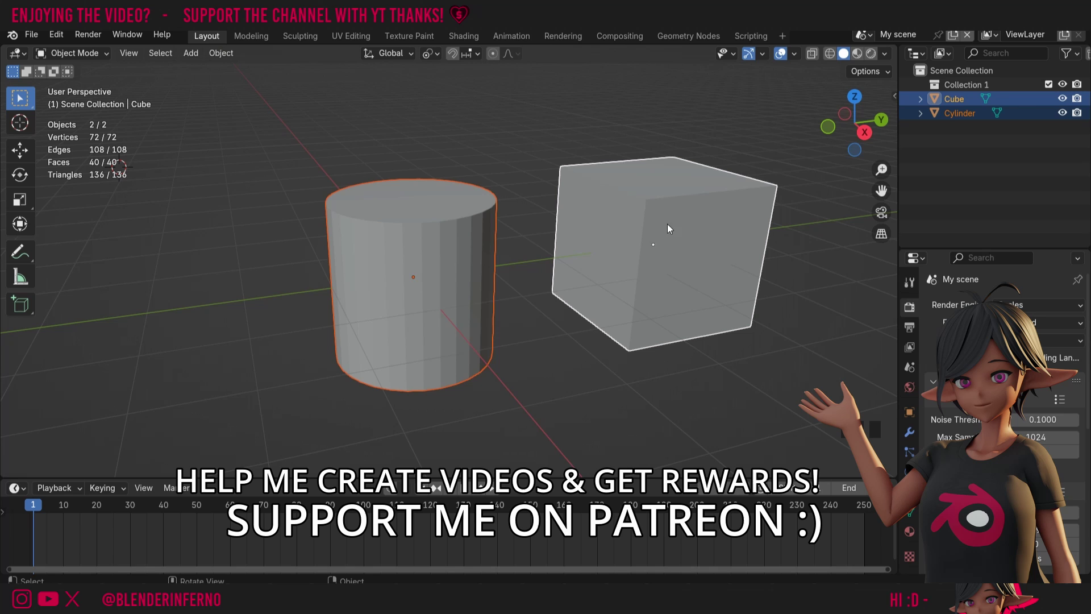
{"action": "key", "text": "r"}
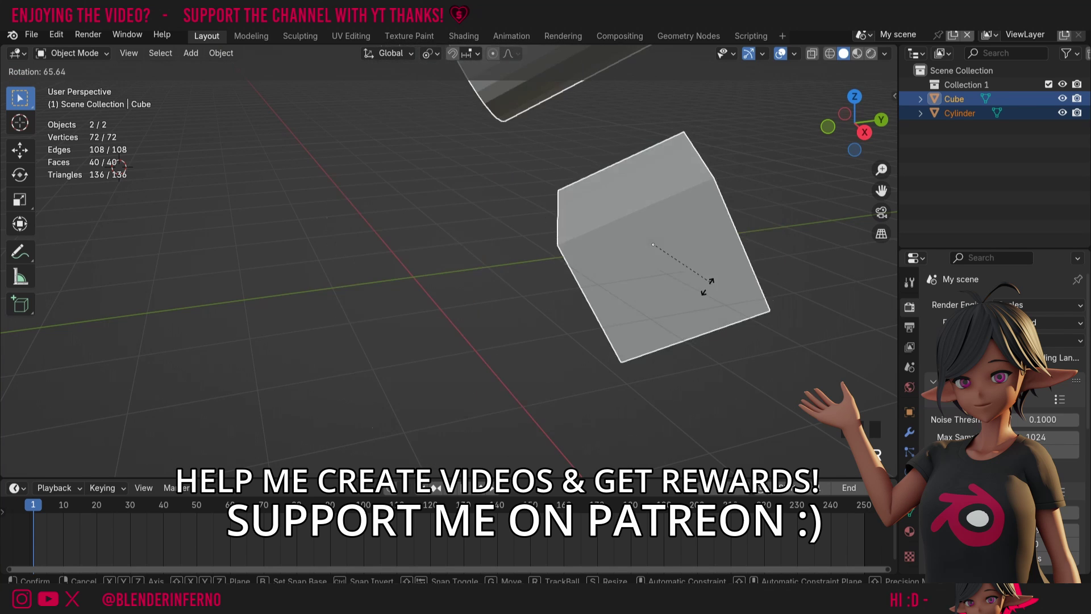
{"action": "right_click", "coordinate": [748, 231]}
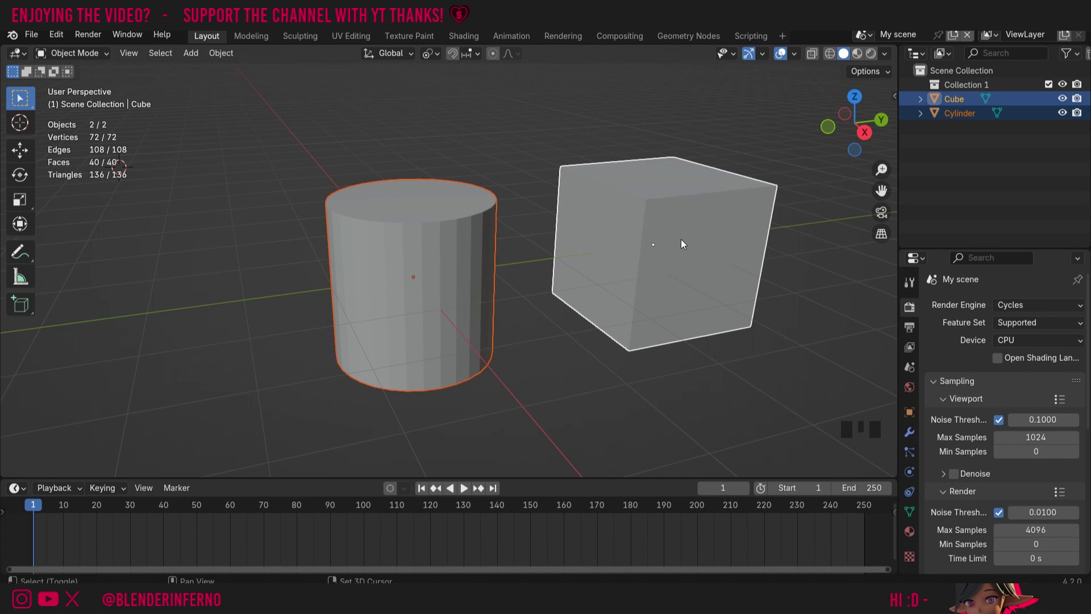
{"action": "left_click", "coordinate": [652, 206], "text": "shift"}
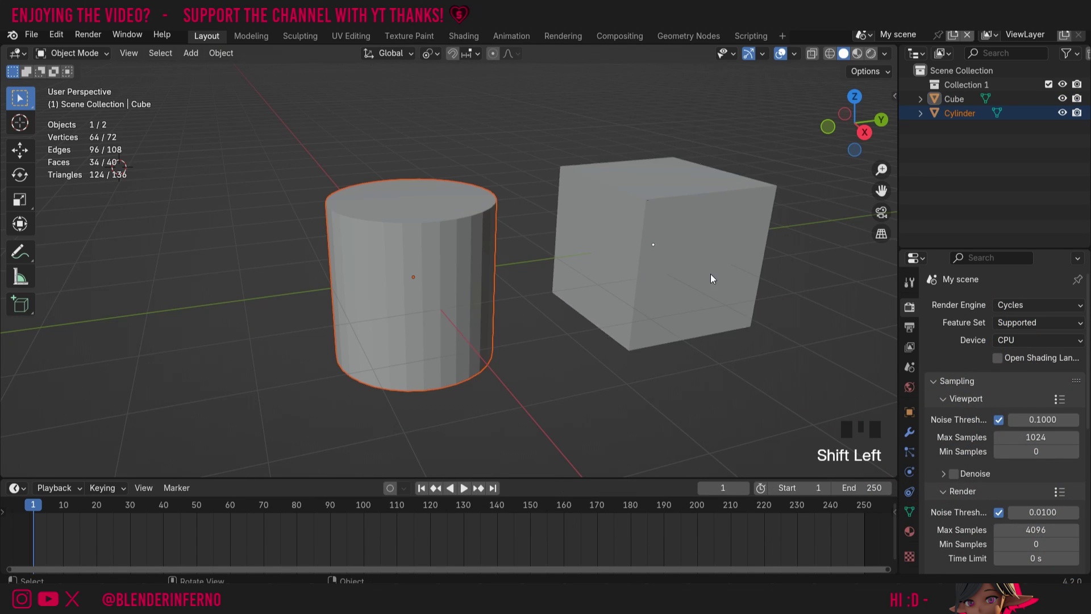
{"action": "left_click", "coordinate": [653, 228], "text": "shift"}
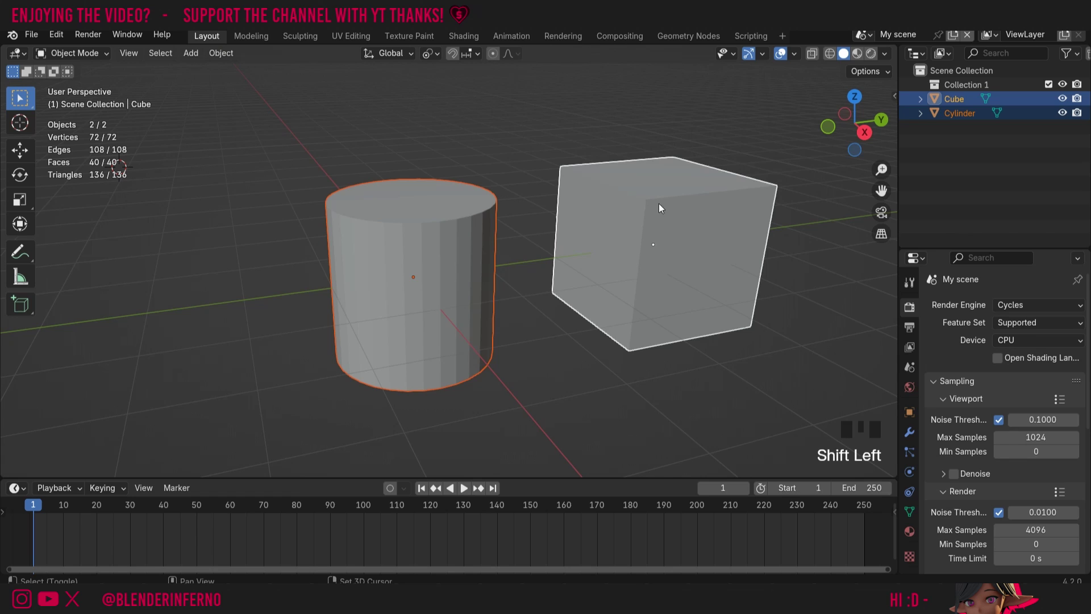
{"action": "left_click", "coordinate": [431, 53]}
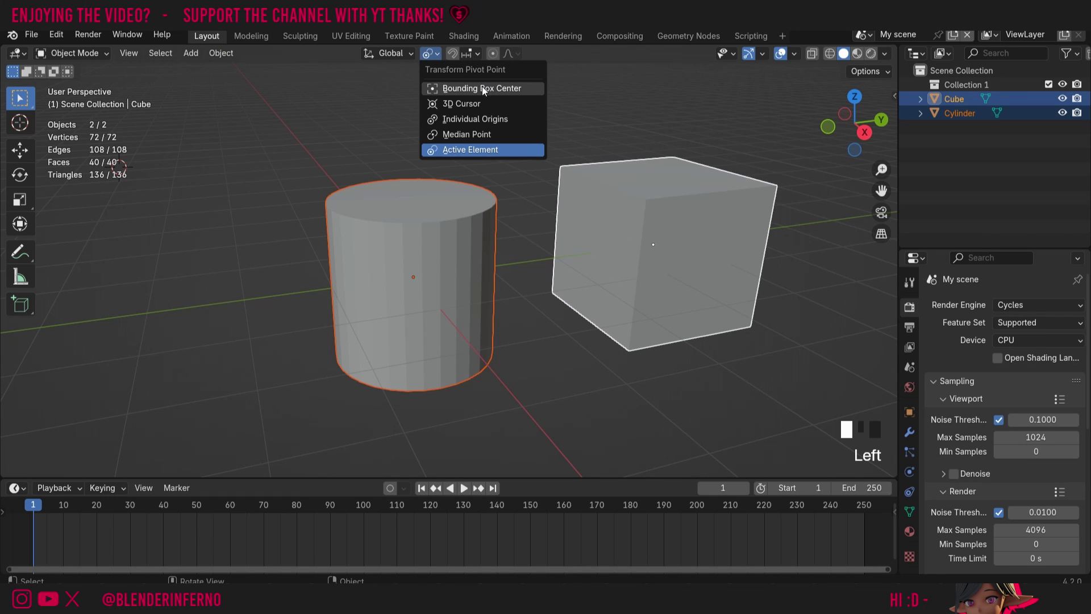
- Switch the pivot to Bounding Box Center and preview scaling and rotating, cancelling both
{"action": "left_click", "coordinate": [482, 88]}
{"action": "key", "text": "s"}
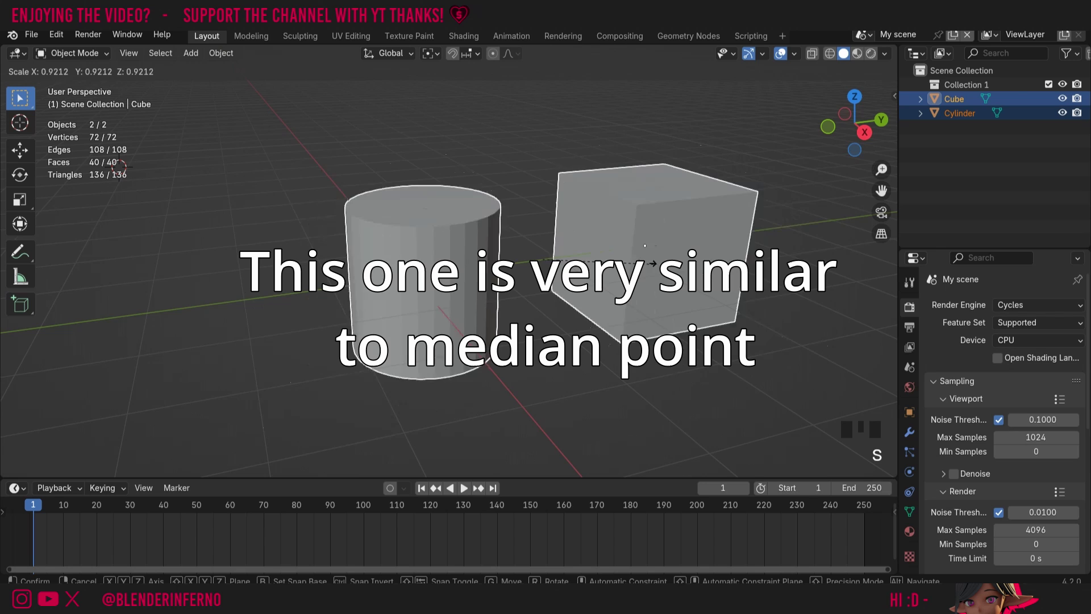
{"action": "right_click", "coordinate": [708, 193]}
{"action": "key", "text": "r"}
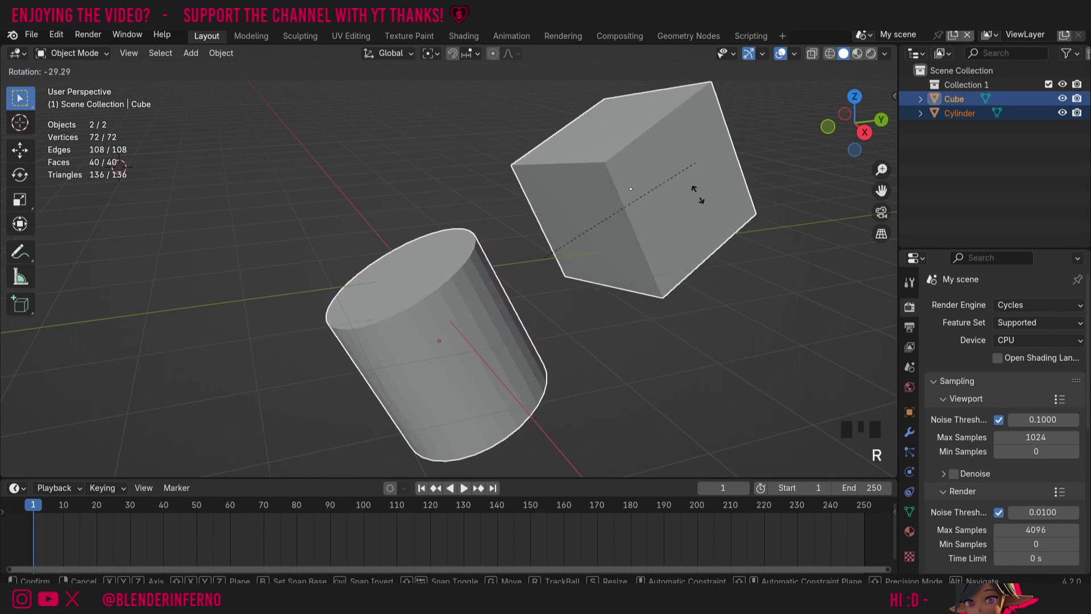
{"action": "right_click", "coordinate": [694, 262]}
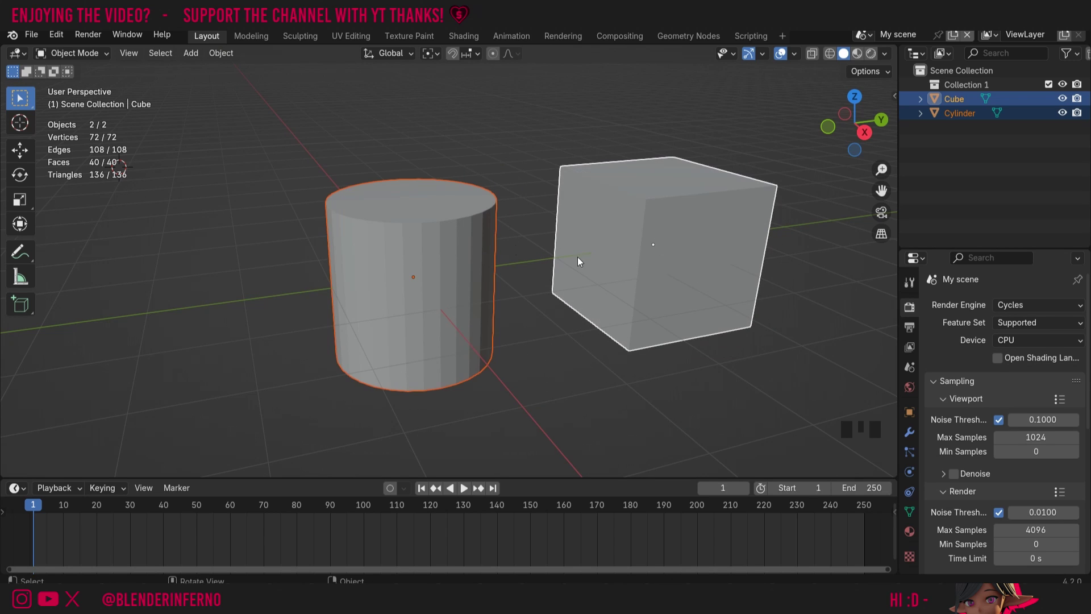
- Select the cylinder alone, dropping the cube from the selection
{"action": "left_click", "coordinate": [447, 232]}
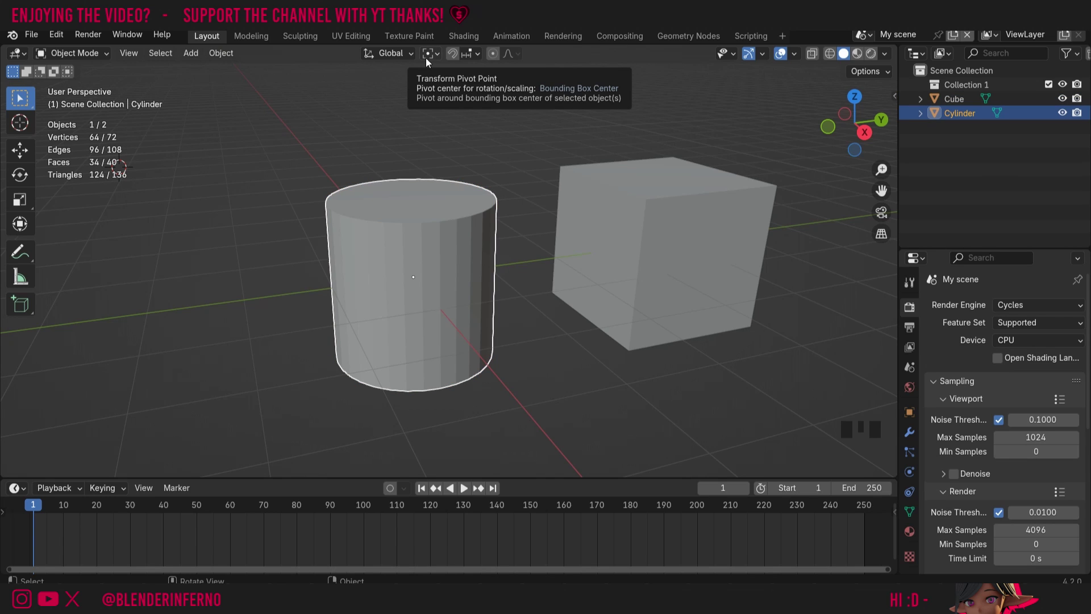